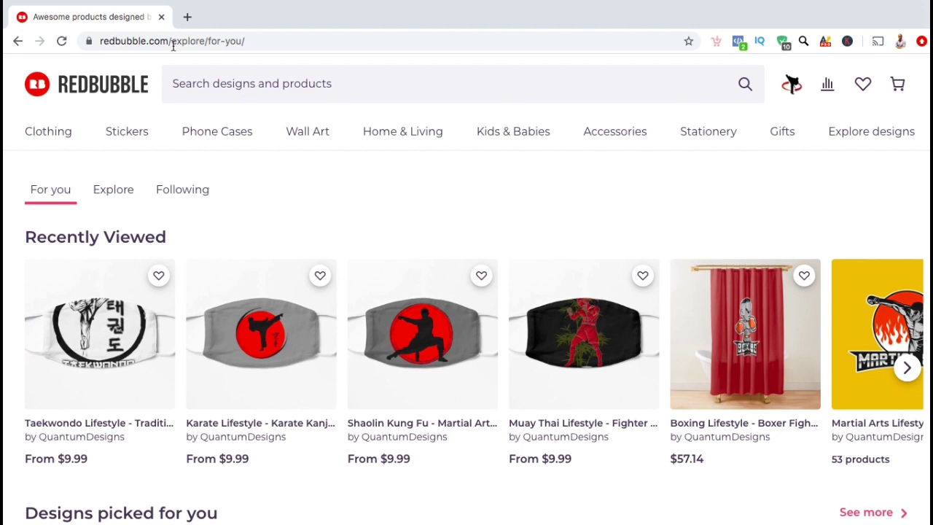
- In Manage Portfolio, confirm the Collections tab is empty, then return to the Works list
left_click(802, 93)
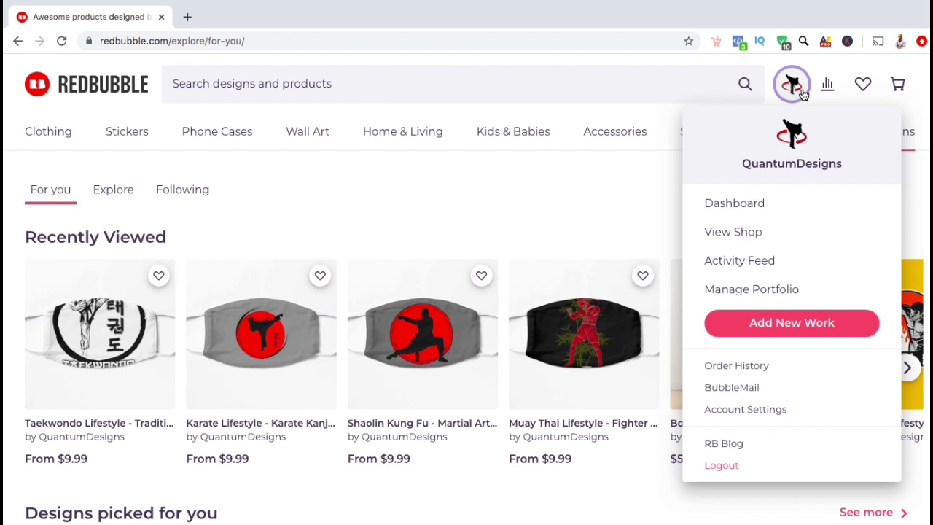
left_click(807, 290)
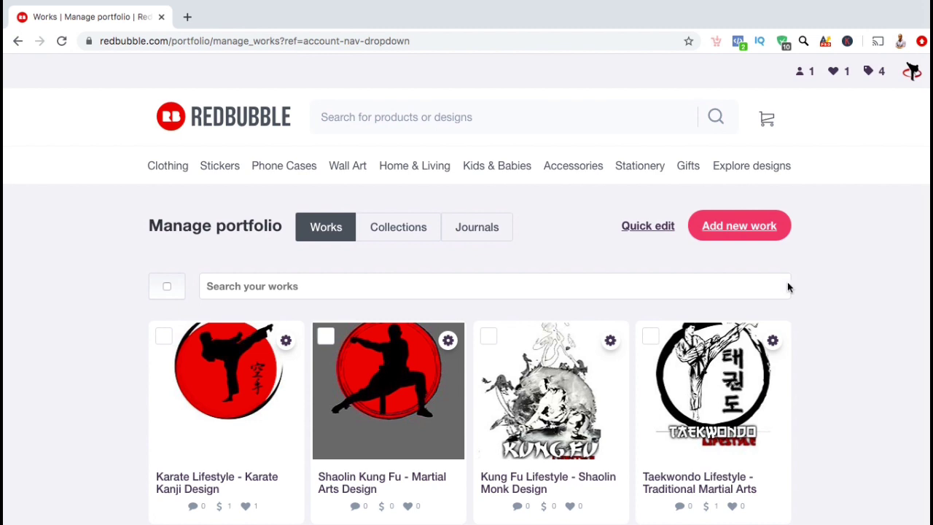
left_click(426, 242)
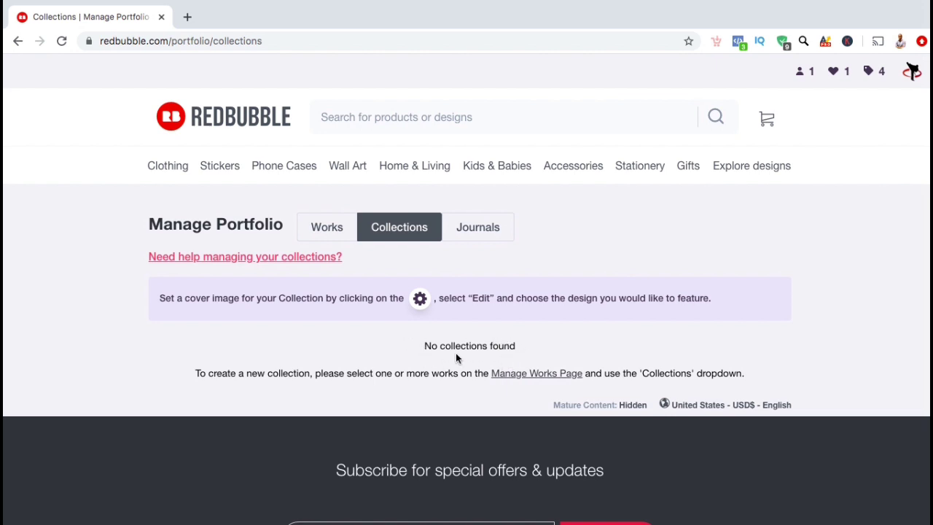
left_click(345, 229)
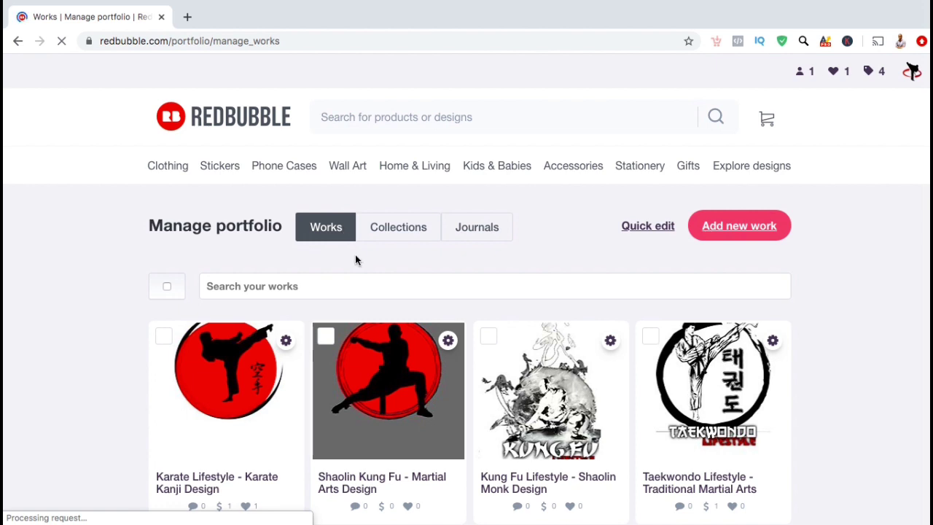
- Select the Karate, Shaolin Kung Fu, Kung Fu, Taekwondo and Muay Thai Lifestyle works
left_click(164, 340)
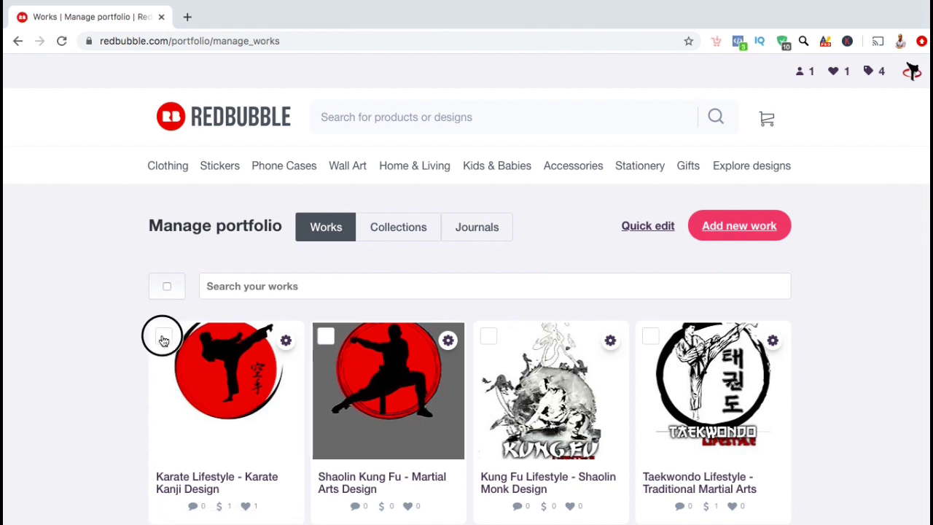
left_click(325, 339)
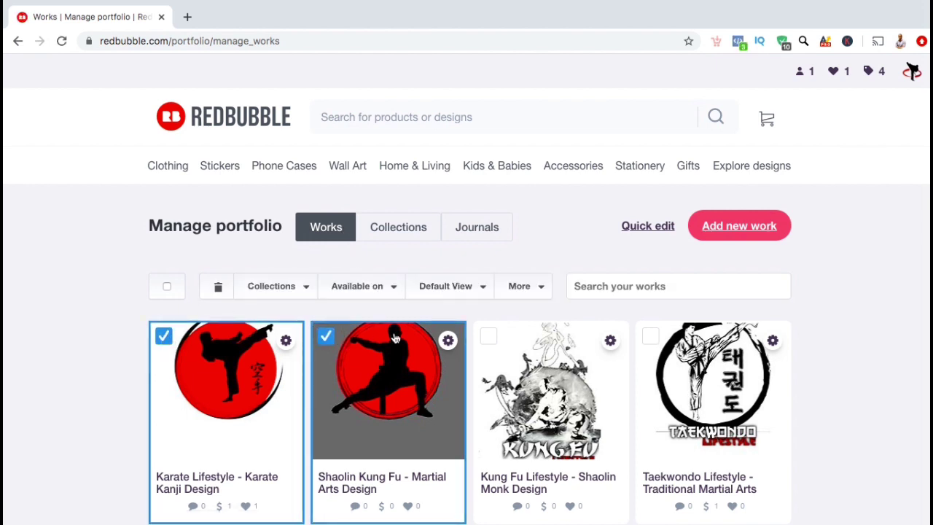
left_click(488, 338)
left_click(650, 337)
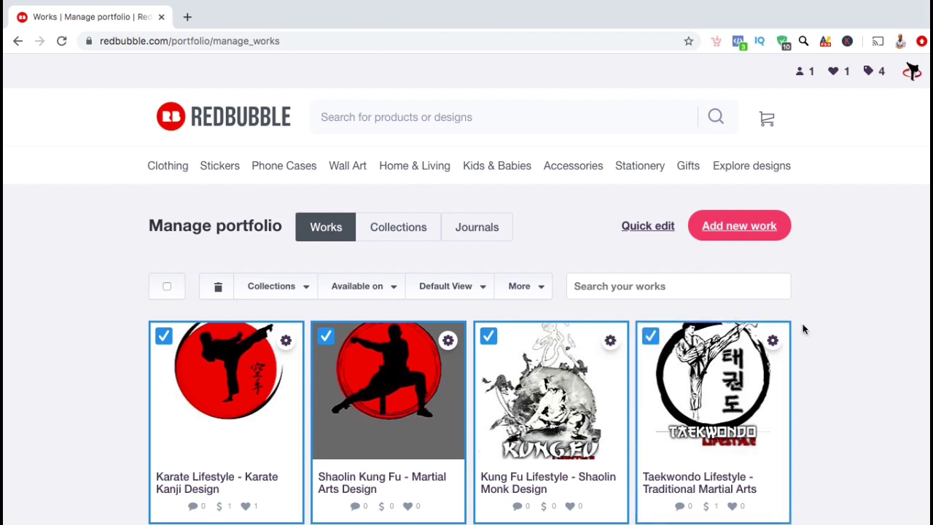
scroll(804, 330, "down", 3)
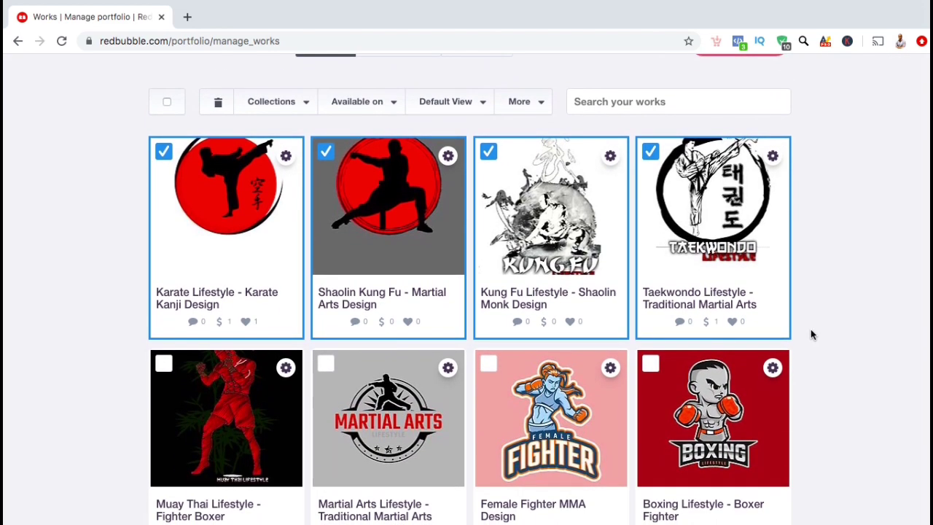
left_click(162, 364)
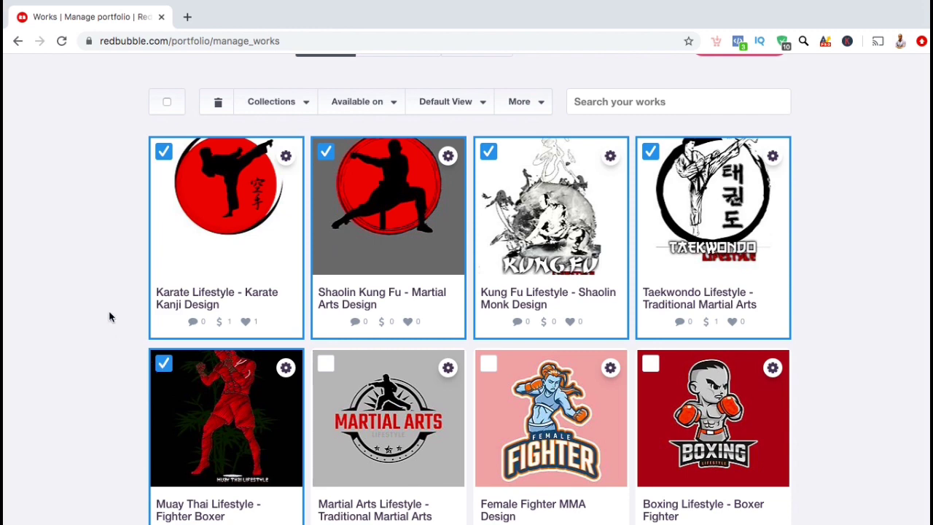
scroll(109, 316, "up", 3)
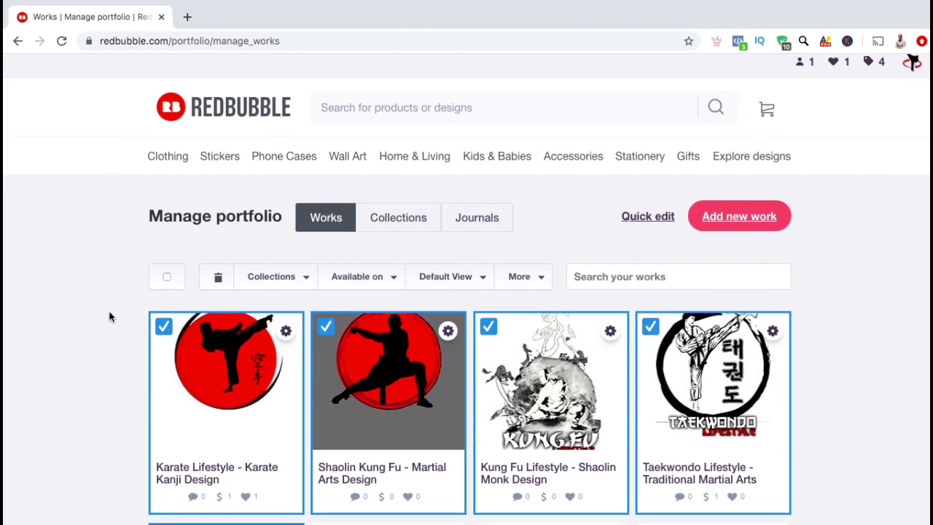
scroll(110, 316, "up", 1)
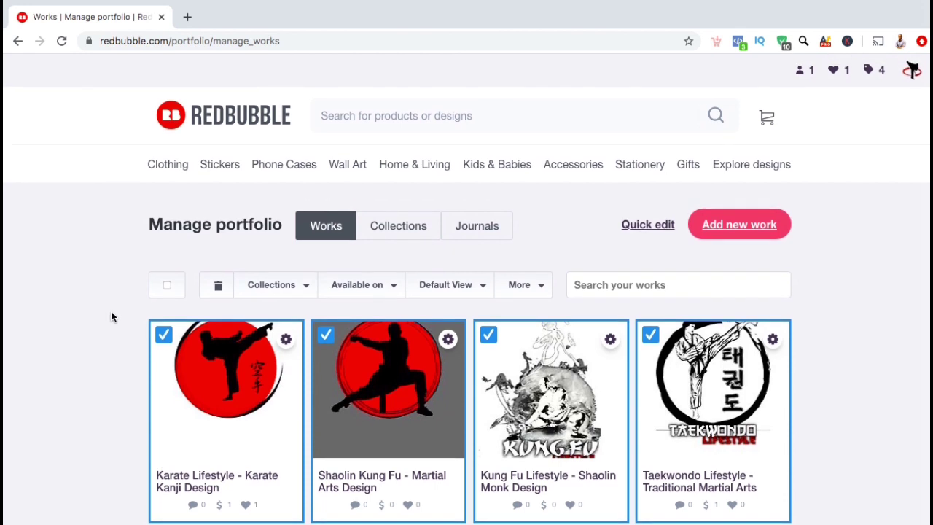
left_click(312, 292)
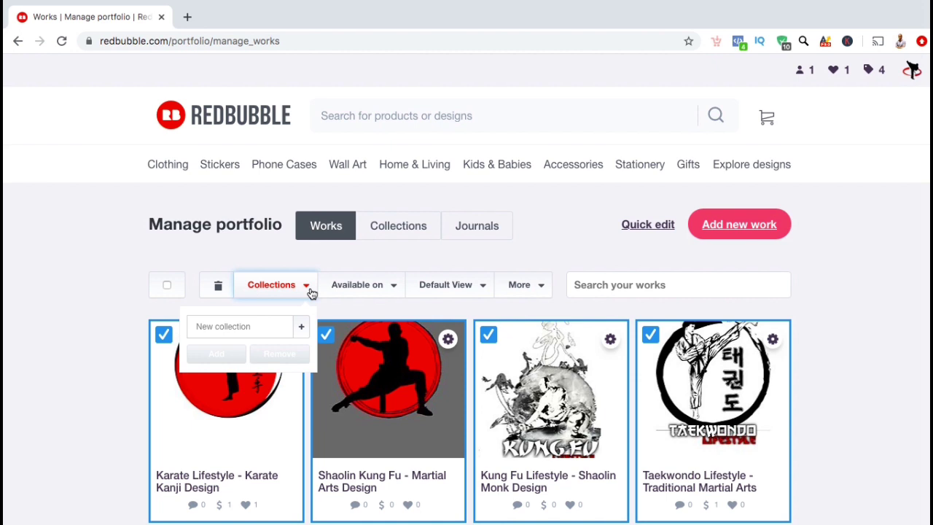
- Create a 'Martial Arts Designs' collection and add the five selected works to it
left_click(262, 327)
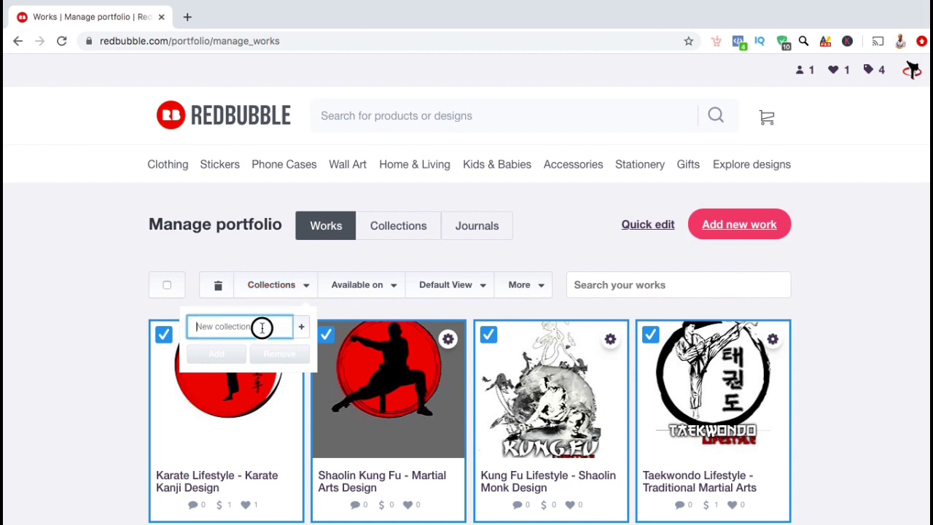
type("Martial Arts")
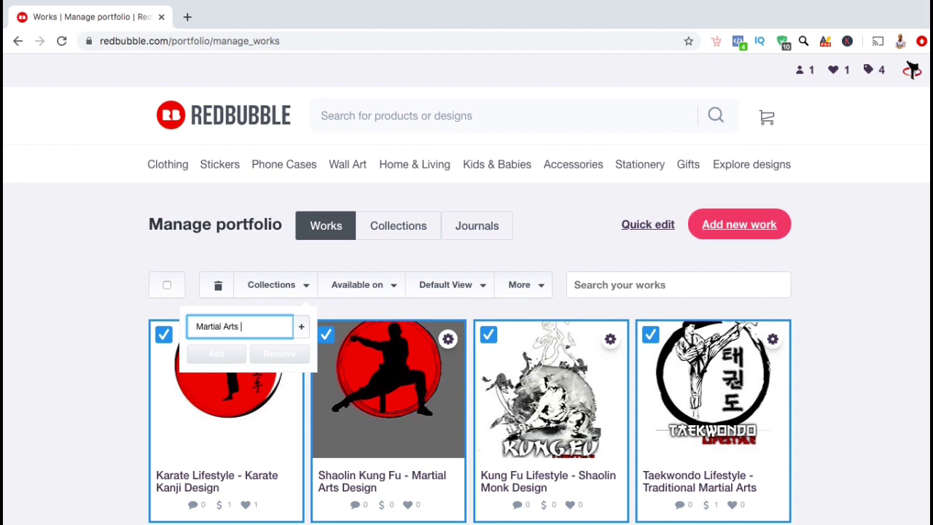
type(" Designs")
left_click(302, 329)
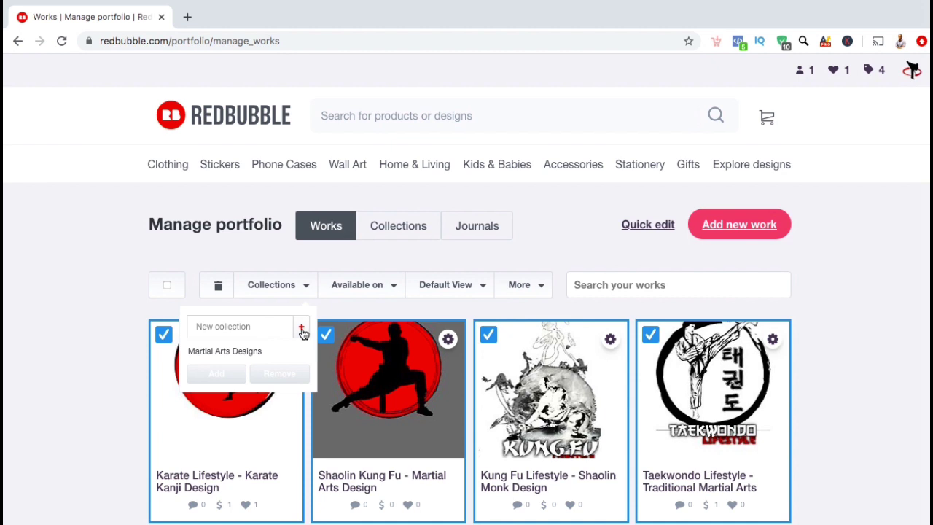
left_click(269, 355)
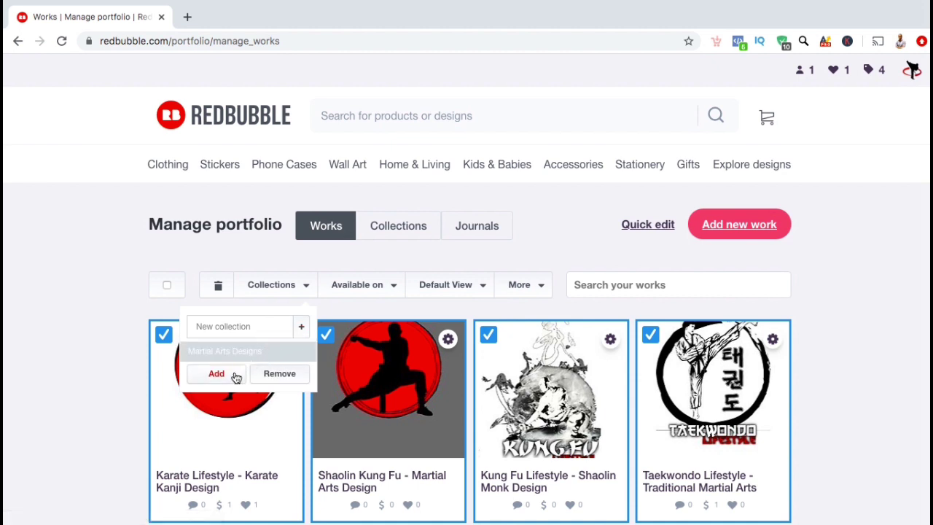
left_click(216, 374)
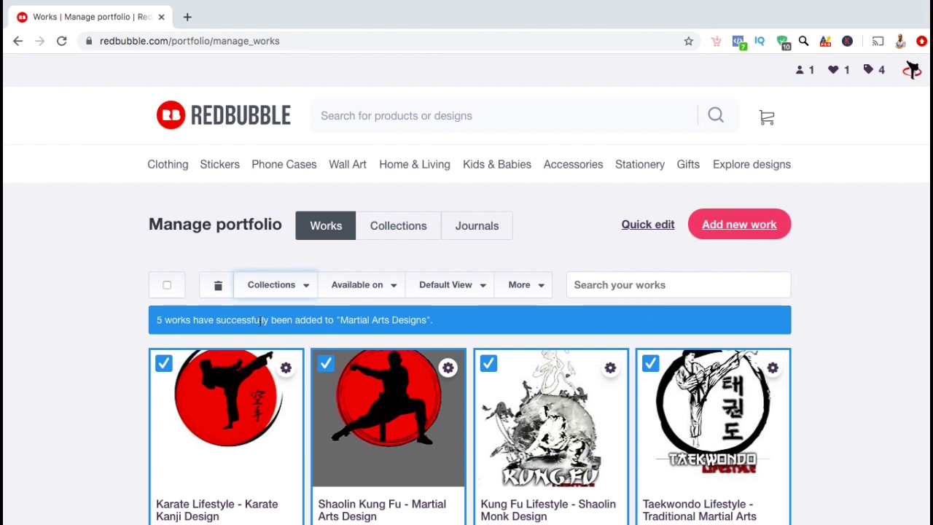
- Find the Martial Arts Designs collection card on the Collections tab and open its options
left_click(419, 231)
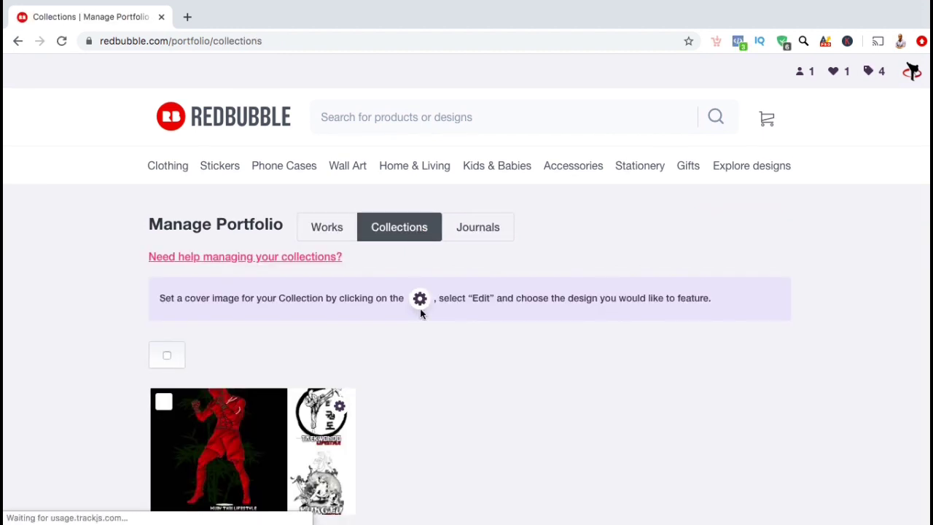
scroll(427, 407, "down", 3)
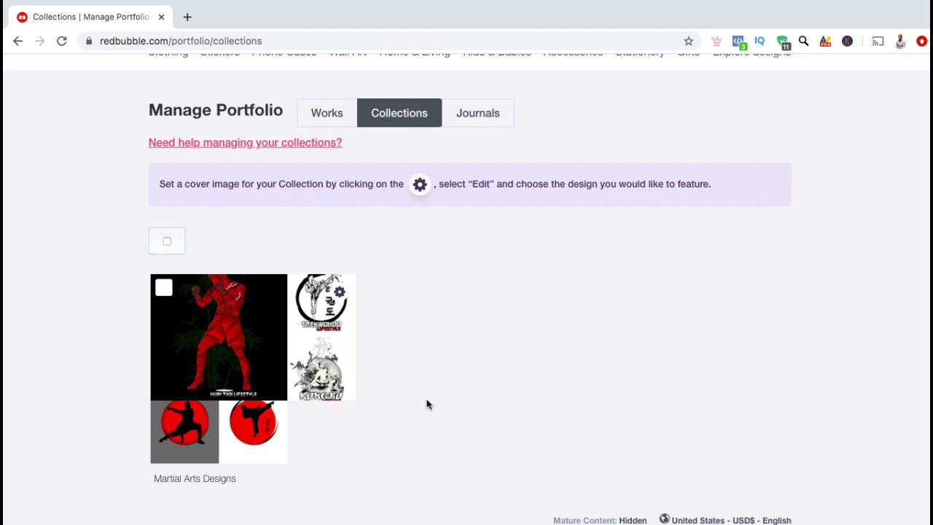
left_click(340, 294)
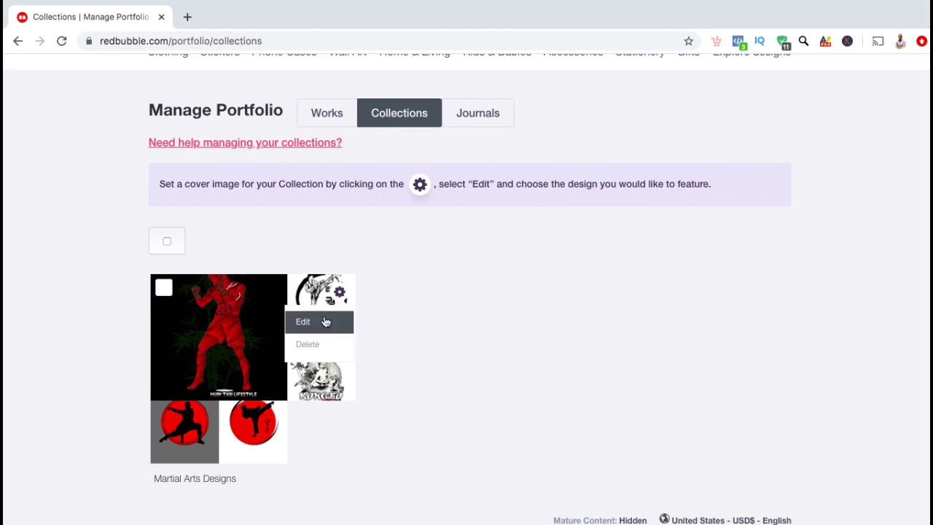
- Add the description 'Do you enjoy martial arts? Well these designs are for you! Ideal gifts for martial arts enthusiasts' and save
left_click(325, 323)
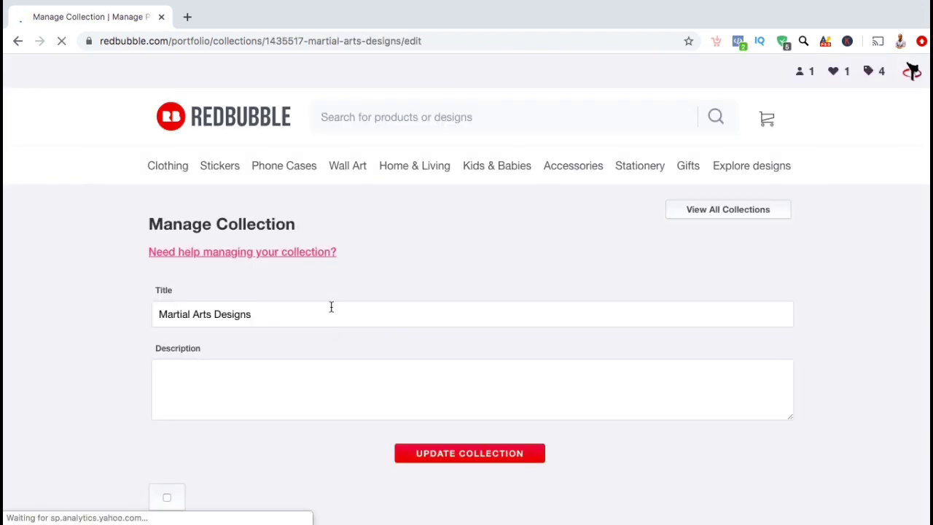
scroll(348, 299, "down", 2)
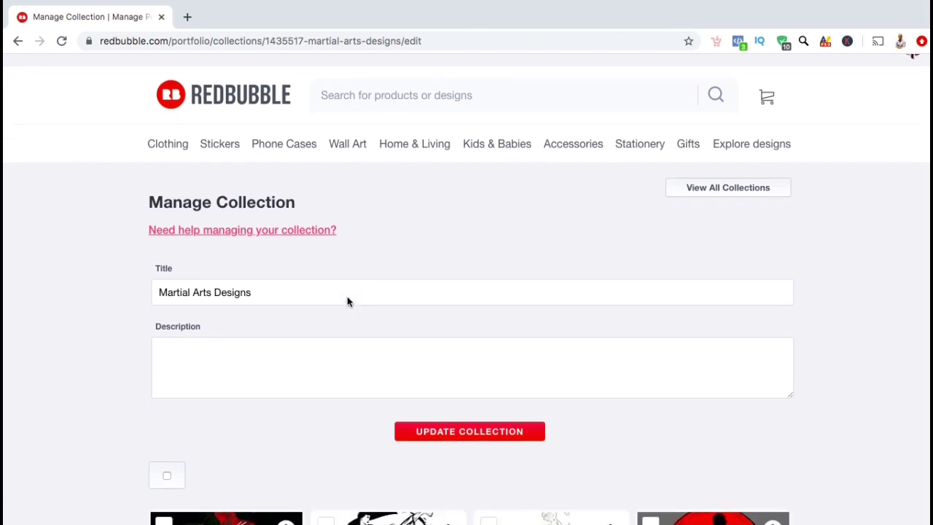
left_click(344, 324)
type("Do you en")
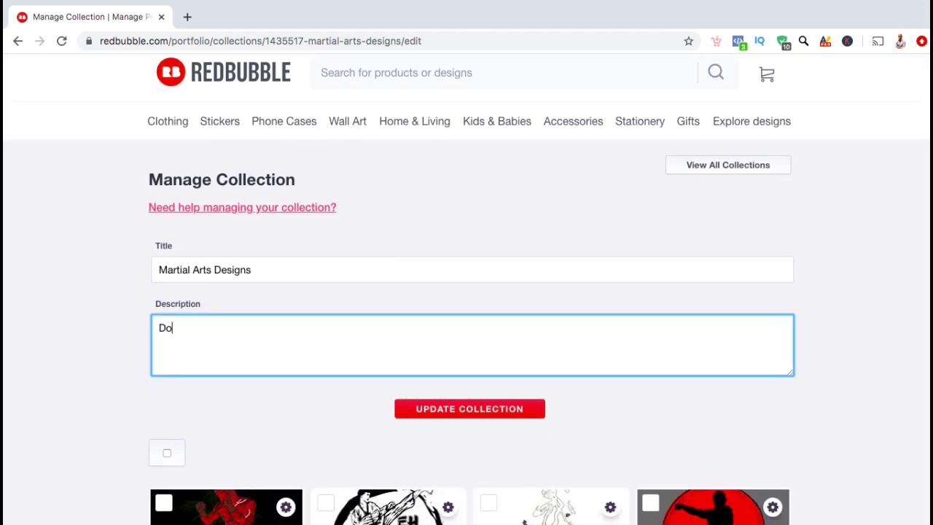
type("joy marti")
type("al arts? Well these designs are for you! Ideal gifts for martial arts enthusia")
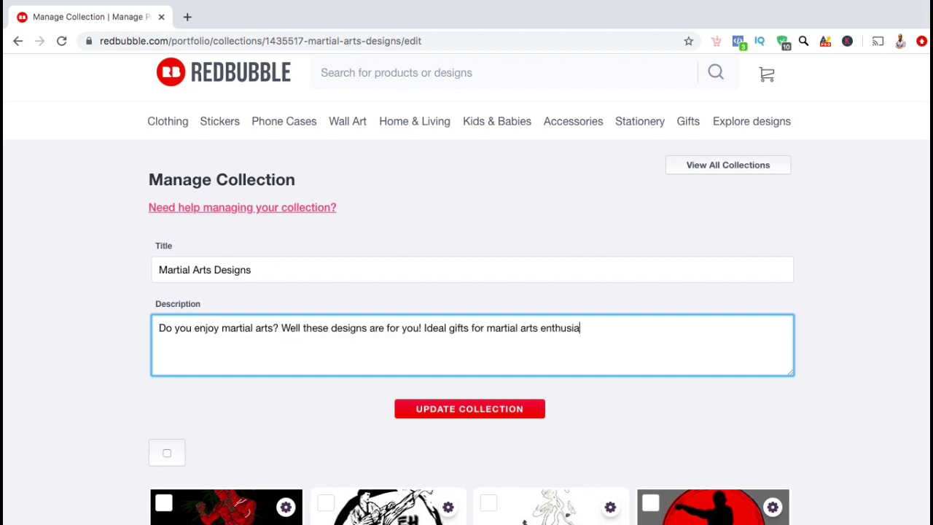
type("sts.")
left_click(588, 398)
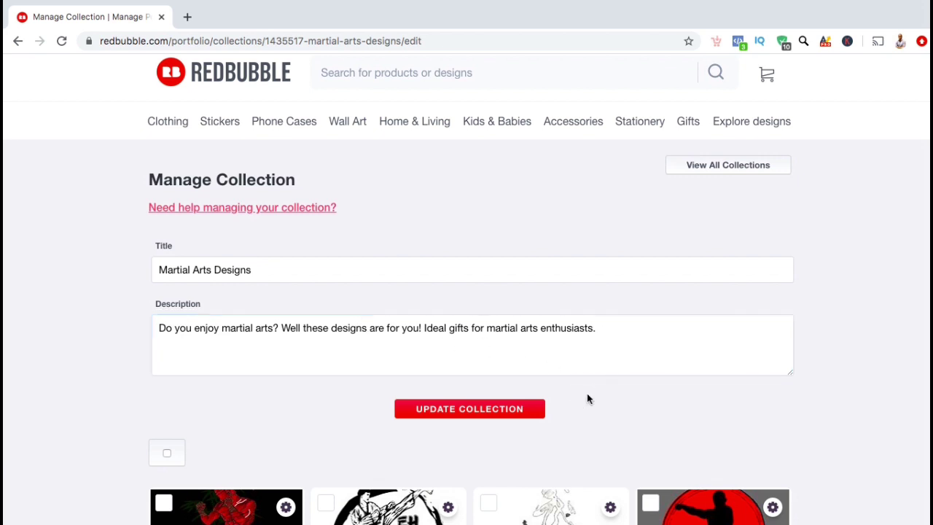
left_click(519, 419)
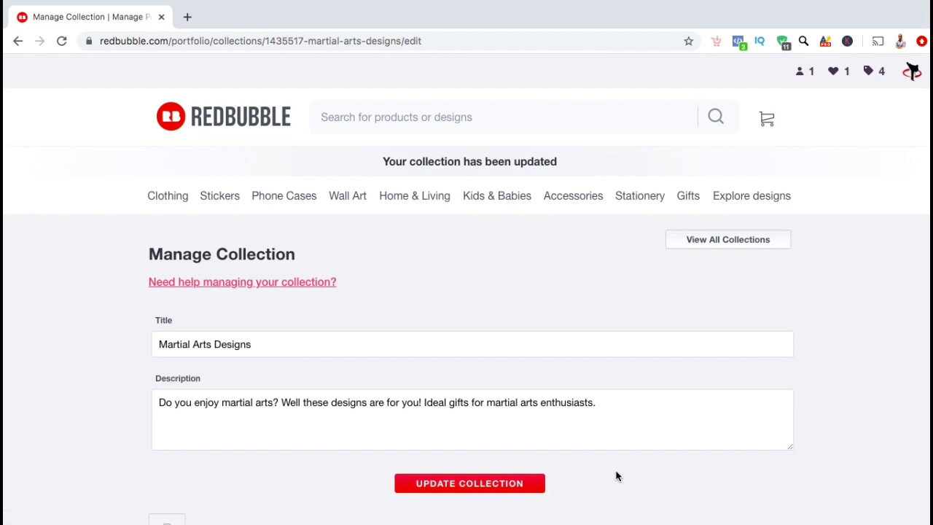
- Set the Kung Fu Lifestyle - Shaolin Monk Design as the Martial Arts Designs cover
scroll(616, 476, "down", 5)
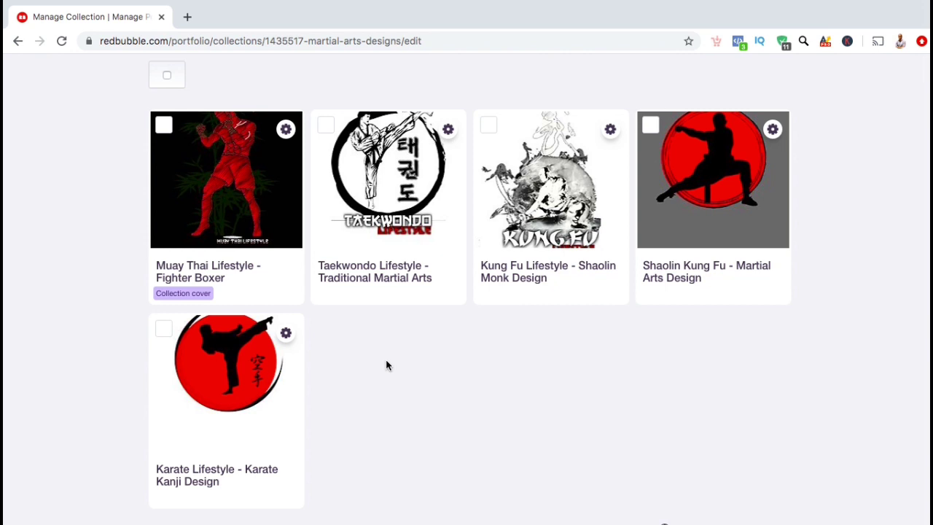
left_click(611, 137)
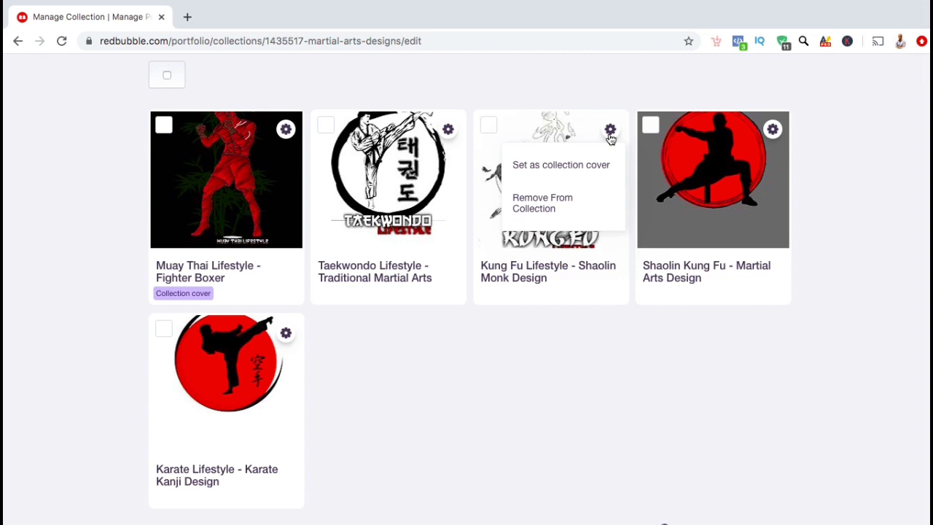
left_click(606, 166)
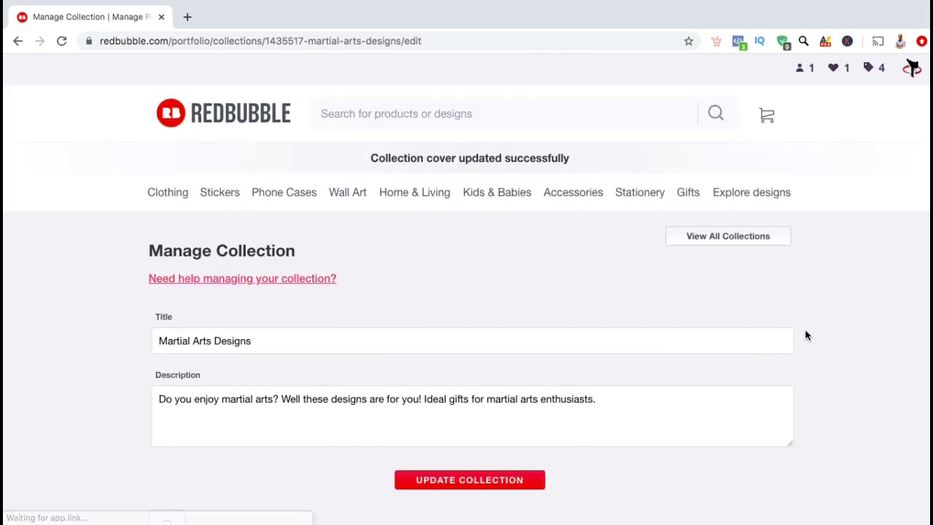
scroll(805, 335, "down", 6)
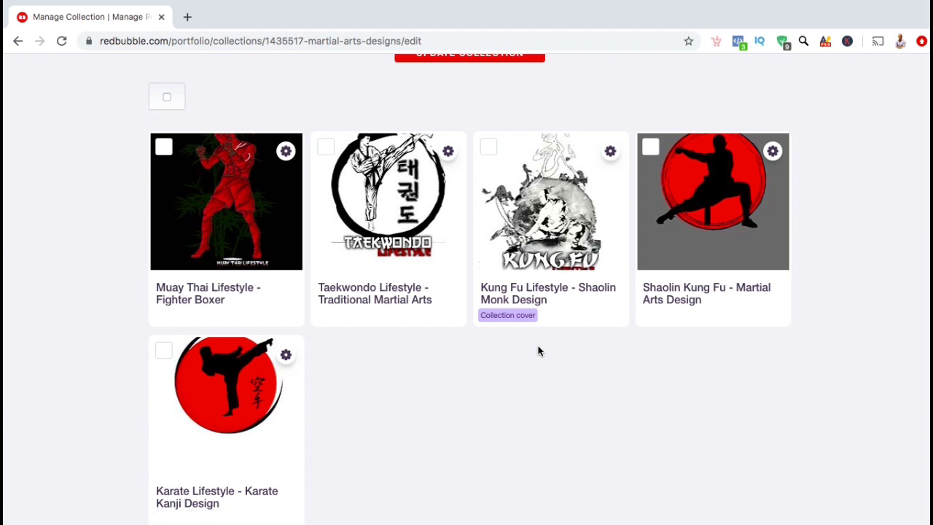
scroll(538, 351, "up", 6)
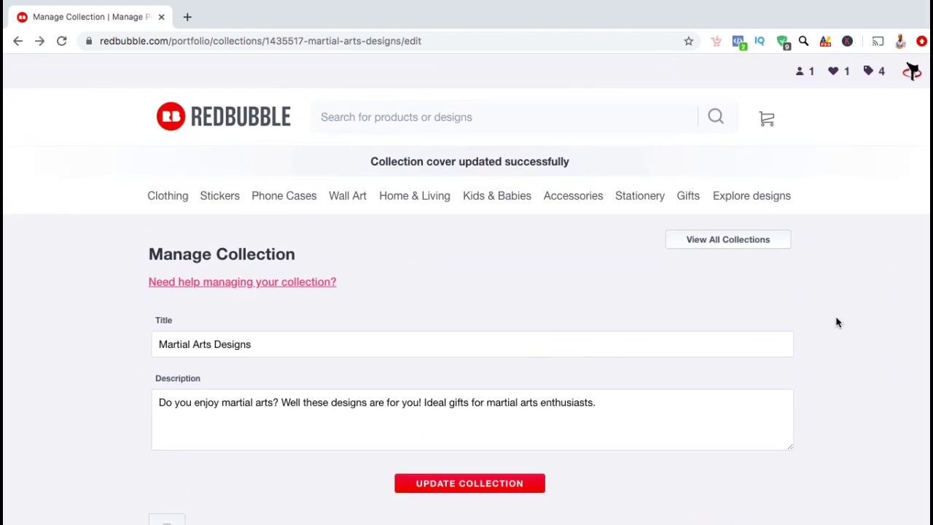
- Go to the public shop page and scroll down to its Collections section
mouse_move(911, 77)
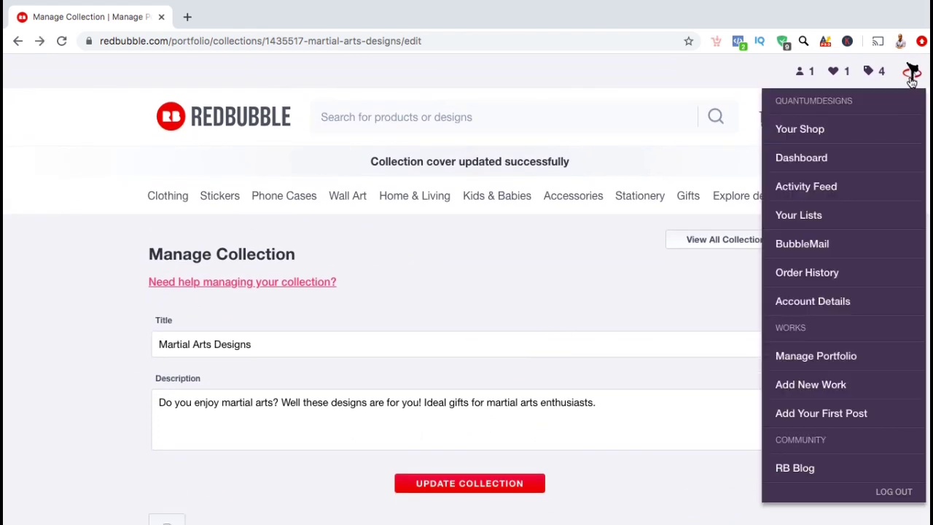
left_click(883, 138)
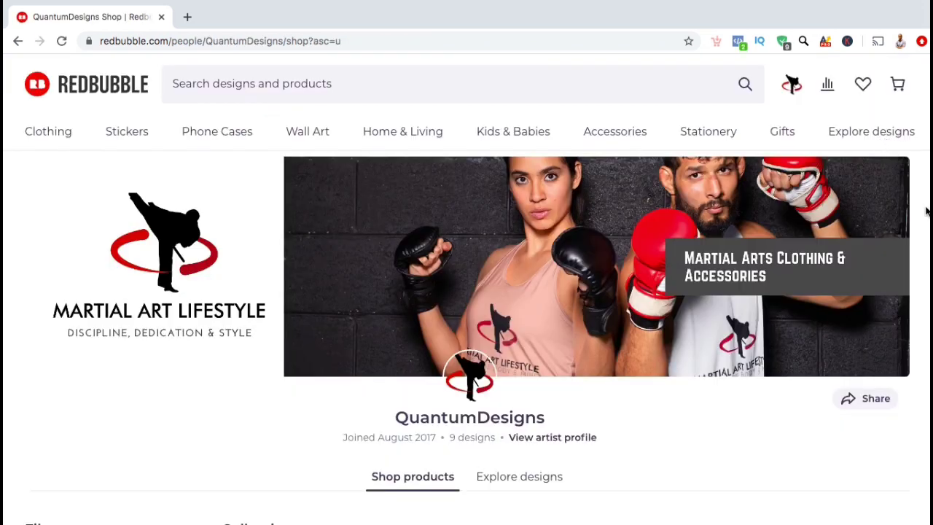
scroll(926, 211, "down", 5)
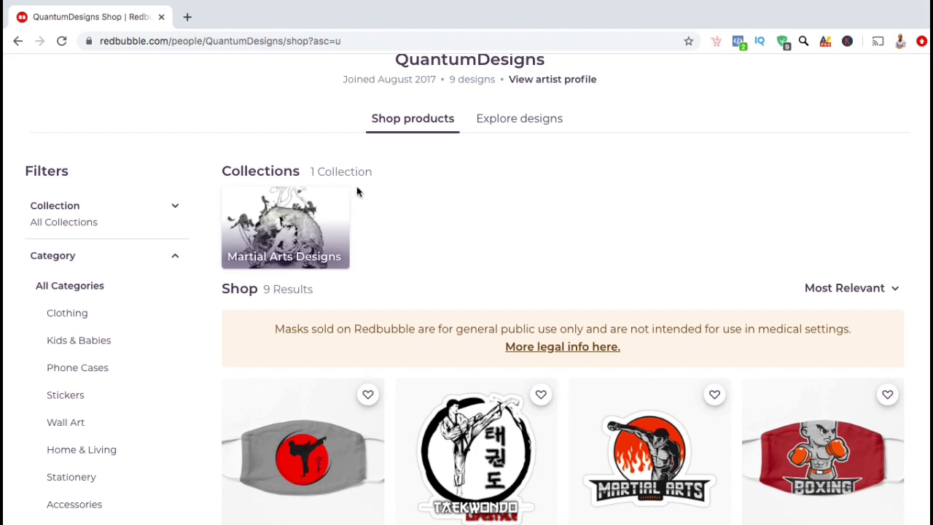
- Open the Martial Arts Designs collection in the shop and check its description
left_click(308, 263)
scroll(233, 372, "down", 3)
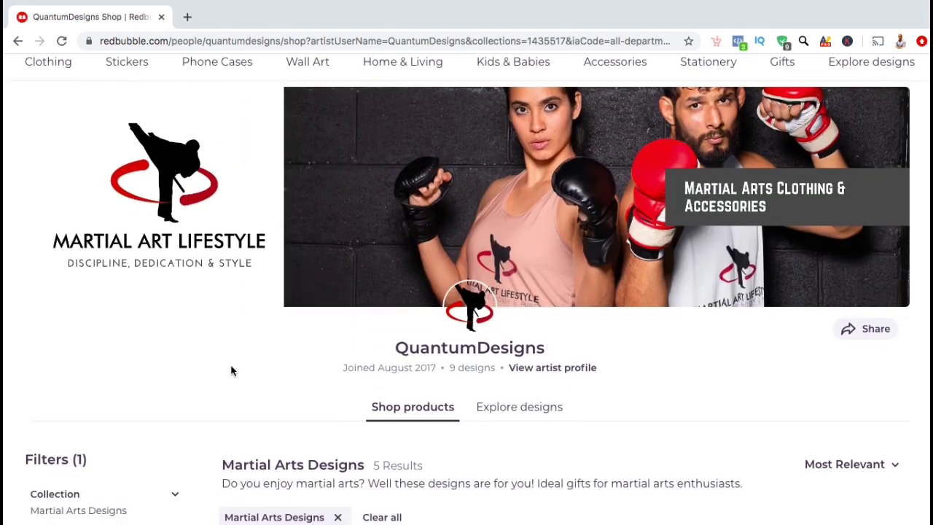
scroll(198, 371, "down", 3)
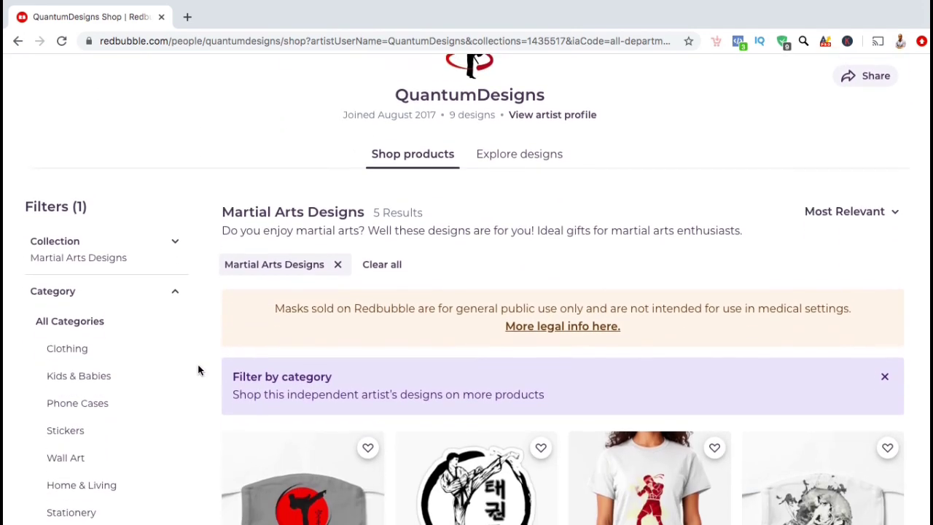
scroll(198, 370, "down", 1)
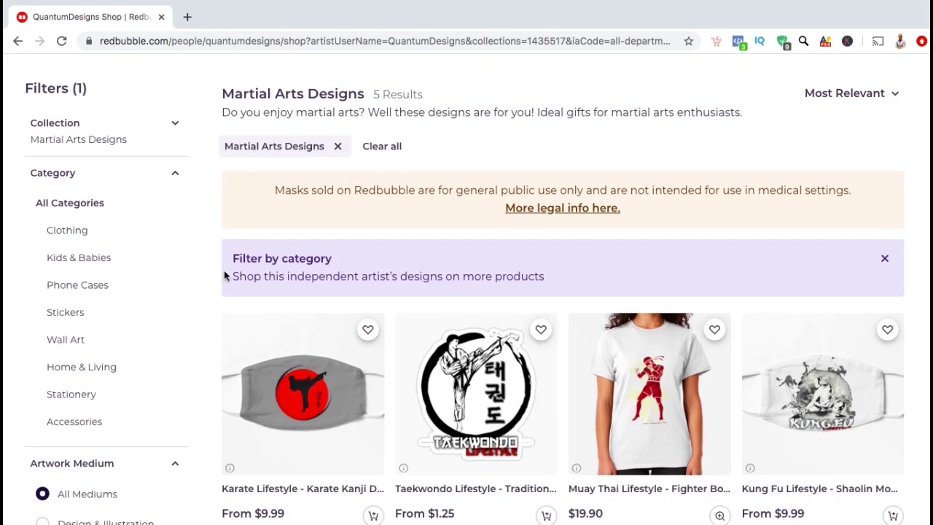
left_click_drag(223, 111, 603, 139)
left_click(603, 142)
- Browse the five results and open the Karate Lifestyle - Karate Kanji Design Mask product page
scroll(603, 142, "down", 2)
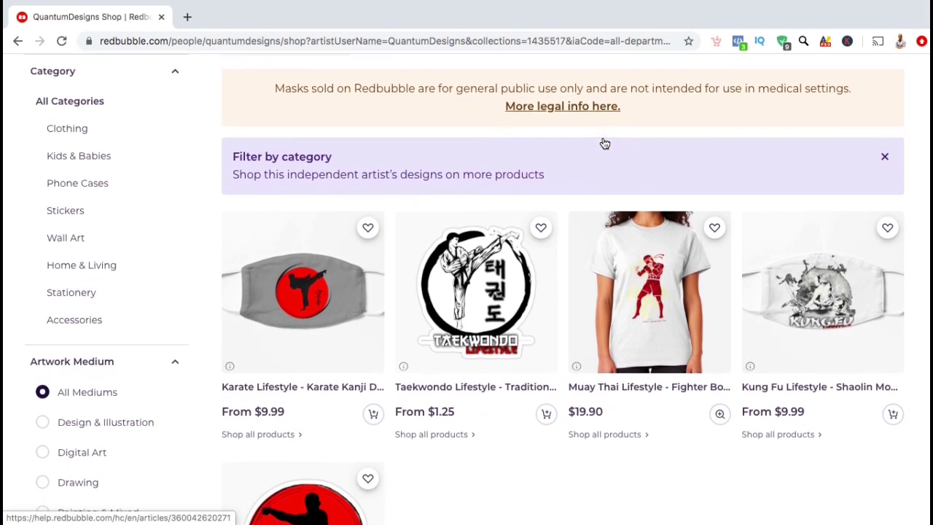
scroll(603, 142, "down", 2)
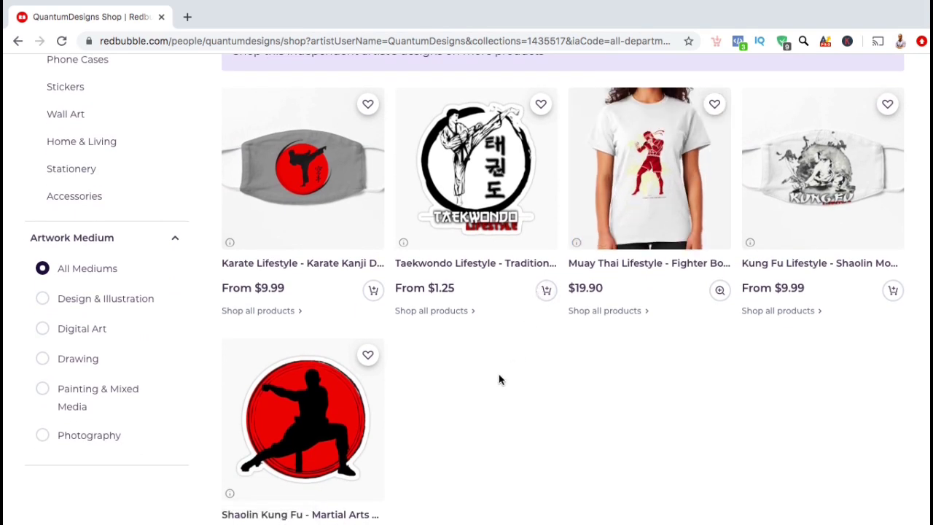
left_click(355, 266)
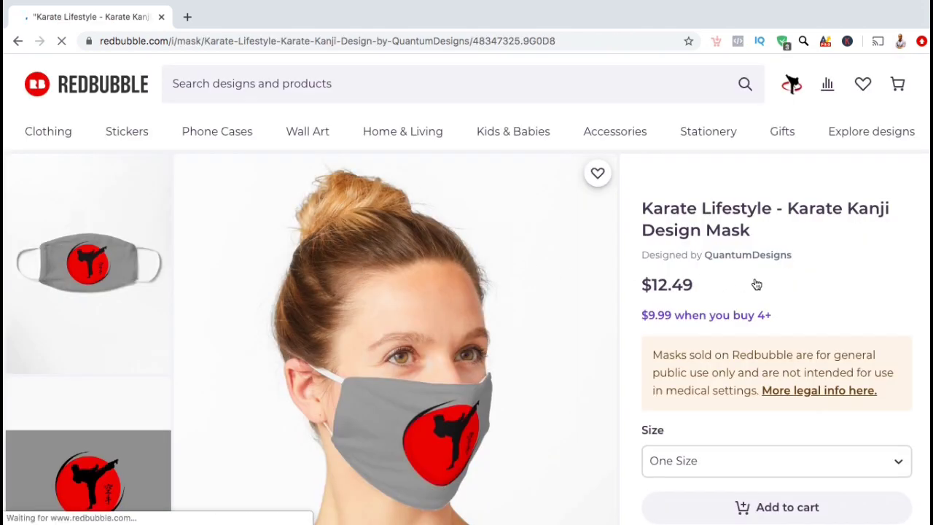
scroll(920, 296, "down", 3)
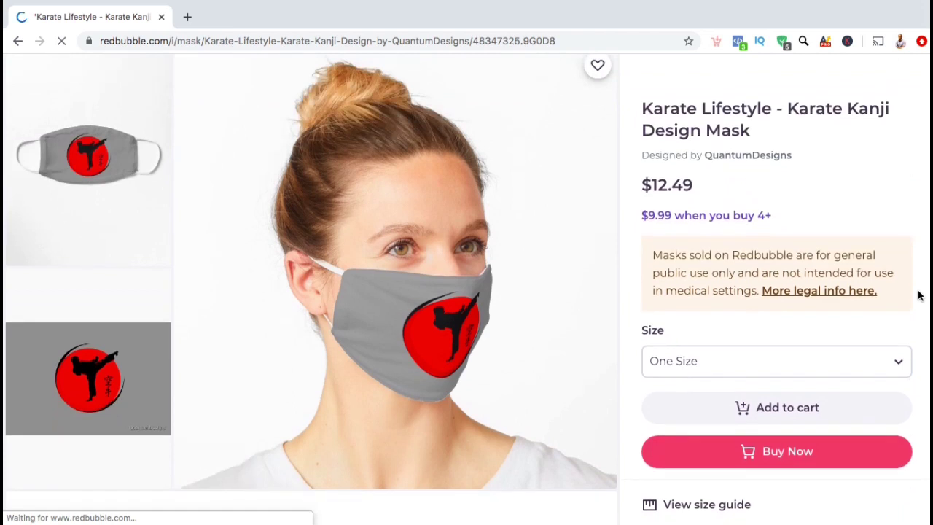